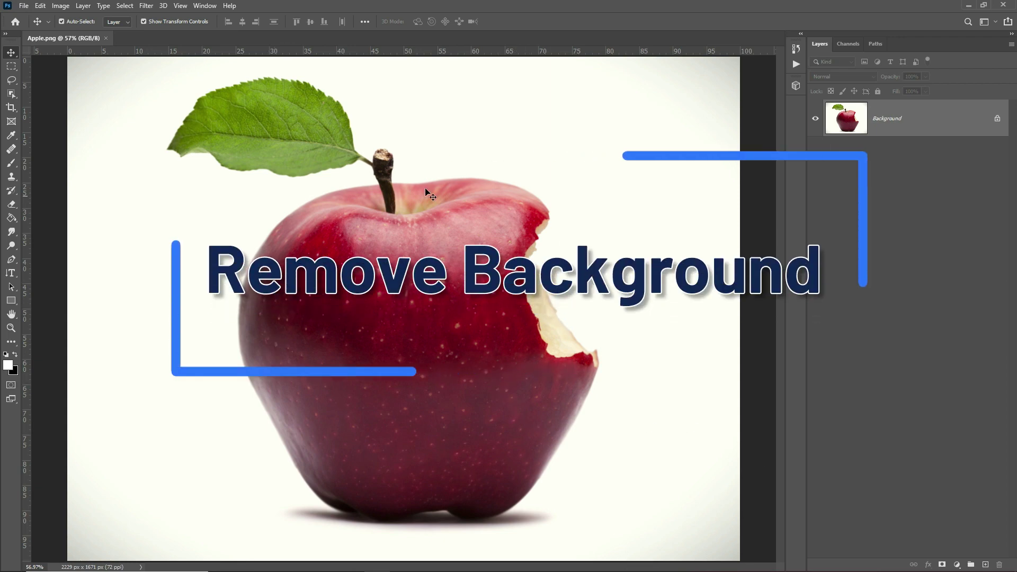
Step: Choose the Object Selection Tool from the selection tools flyout
click(11, 94)
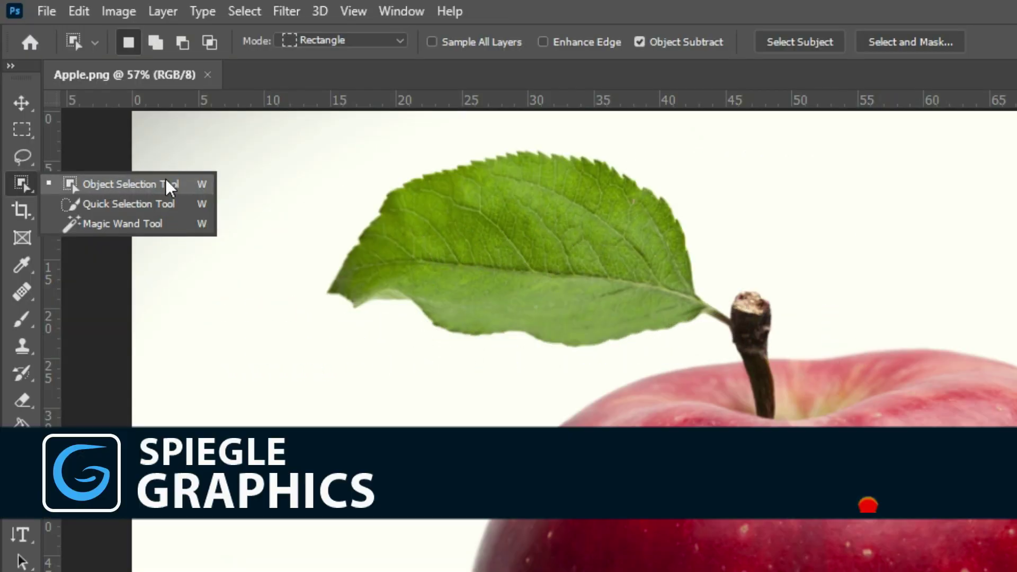
click(117, 187)
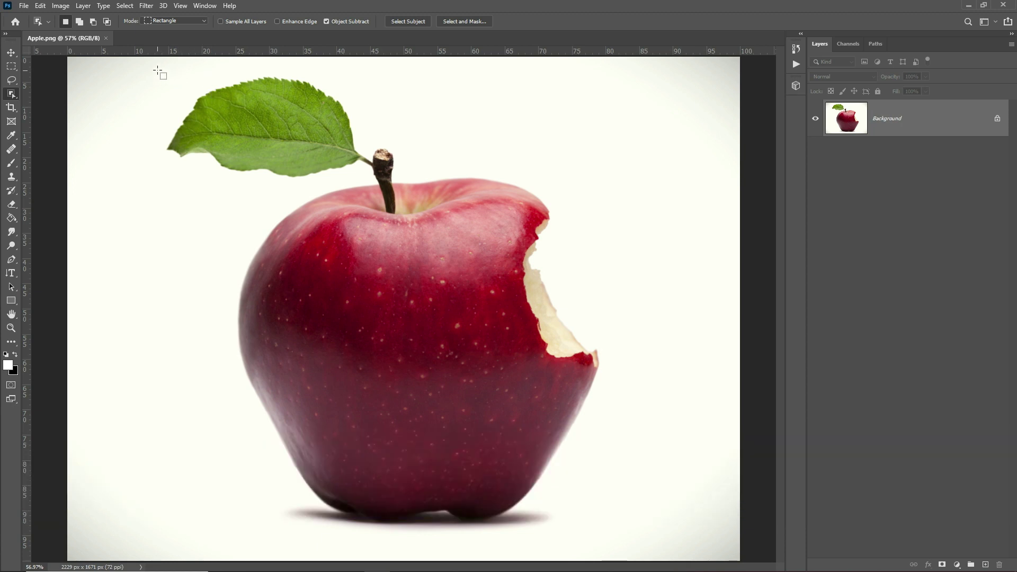
Step: Box-select the apple, stem and leaf in Rectangle mode, then zoom in on the apple's base
mouse_move(158, 71)
mouse_down()
mouse_move(531, 367)
mouse_move(692, 478)
mouse_move(696, 527)
mouse_move(682, 540)
mouse_up()
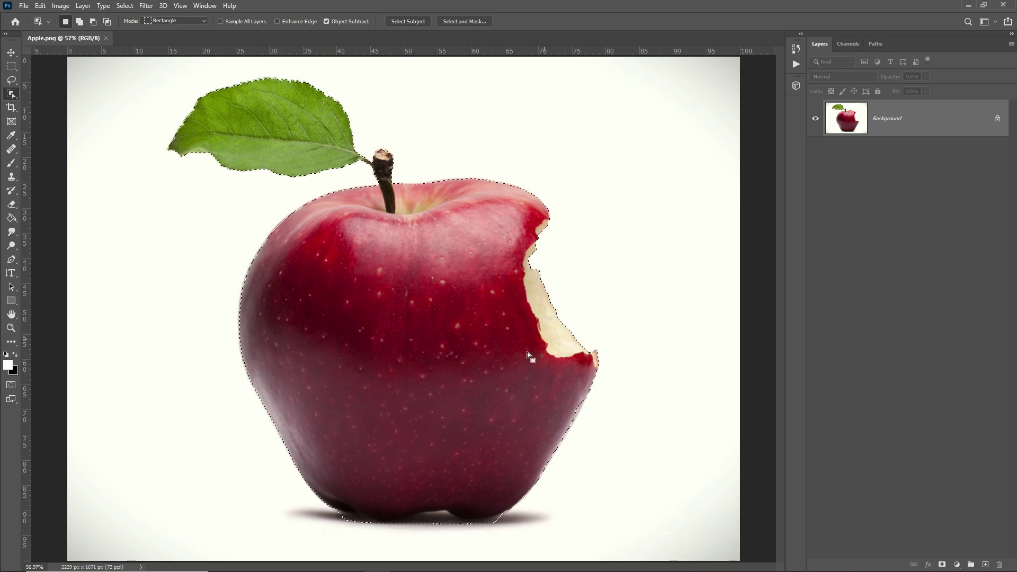
scroll(370, 477, up, 5)
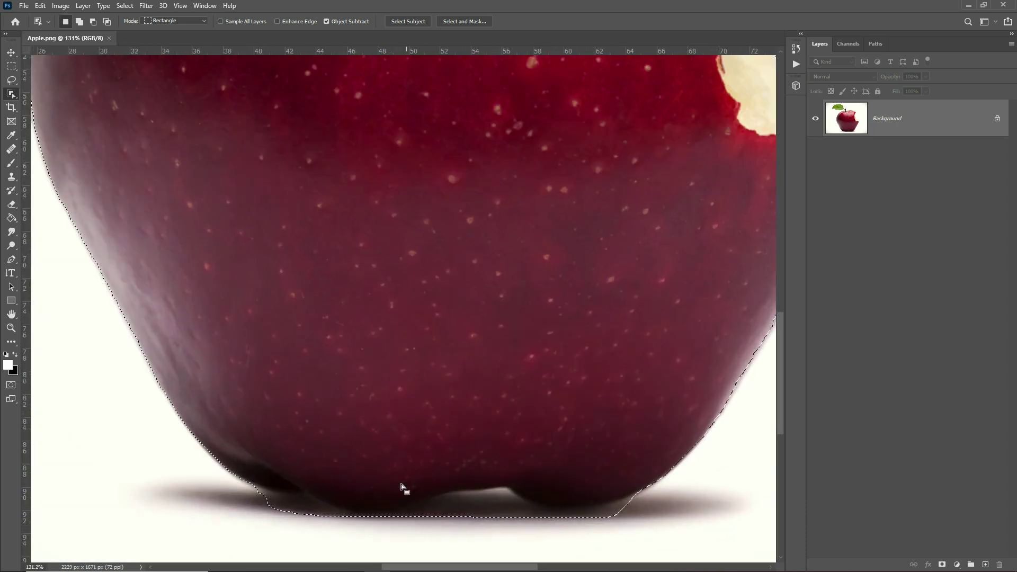
scroll(400, 404, down, 2)
scroll(390, 393, up, 2)
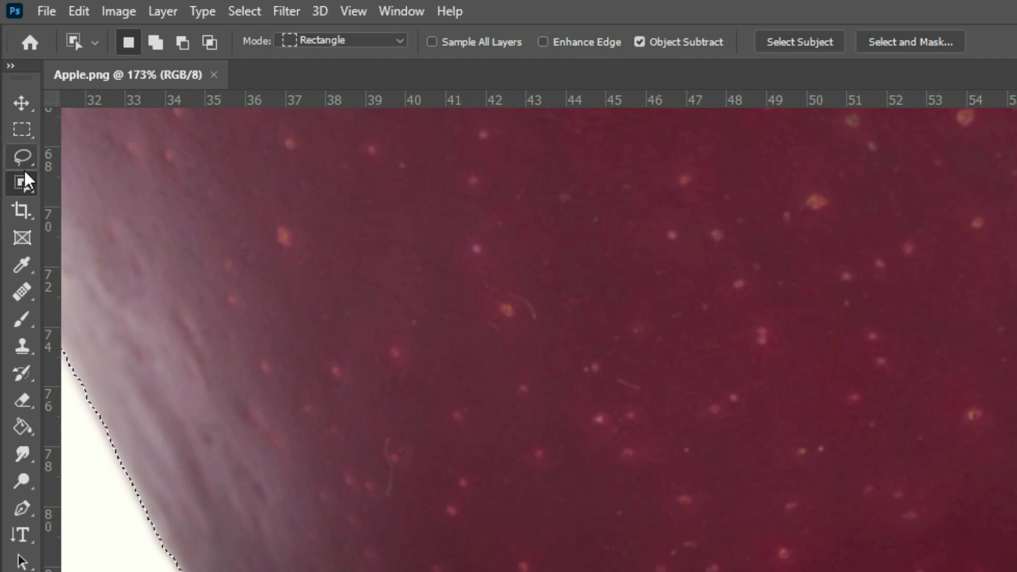
Step: Switch to the Quick Selection Tool in Subtract mode with an enlarged brush
click(11, 93)
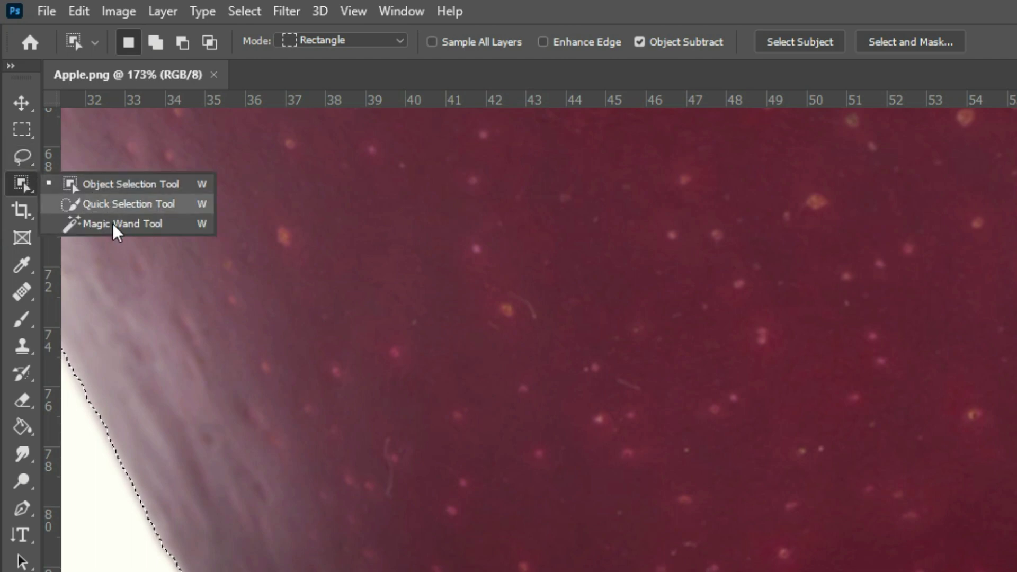
click(121, 205)
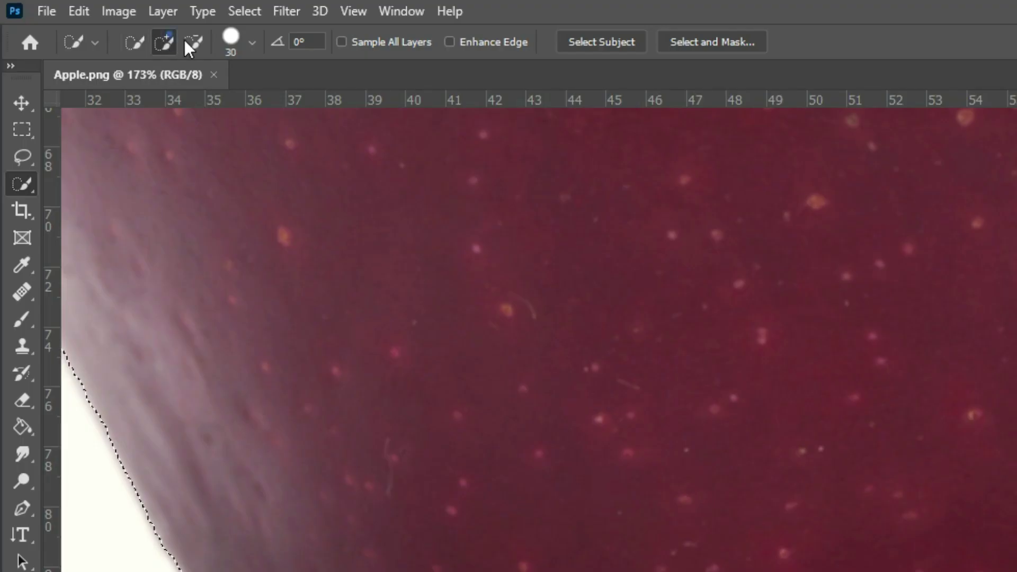
click(99, 21)
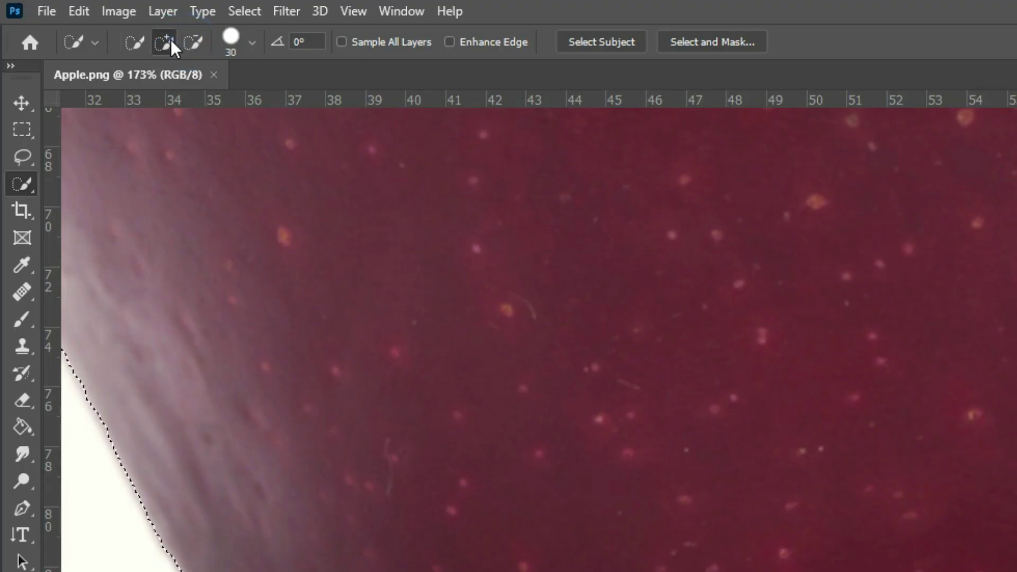
click(170, 40)
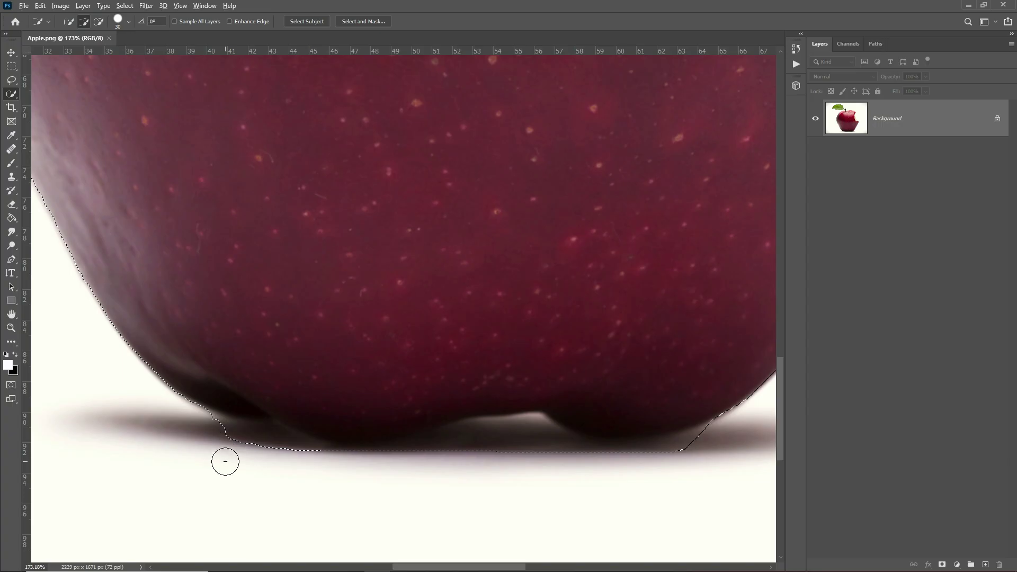
scroll(217, 450, up, 3)
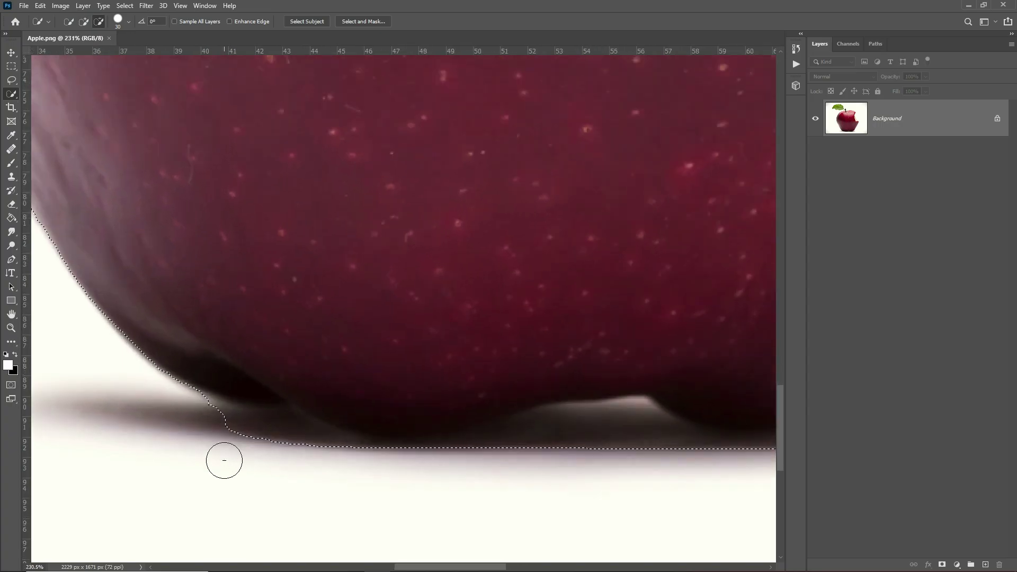
scroll(213, 426, right, 5)
Step: Paint over the shadow under the apple to trim the selection to its base
mouse_move(568, 463)
mouse_down()
mouse_move(461, 465)
mouse_move(392, 438)
mouse_move(493, 467)
mouse_up()
mouse_move(330, 443)
mouse_down()
mouse_move(520, 431)
mouse_move(431, 445)
mouse_up()
scroll(402, 439, left, 5)
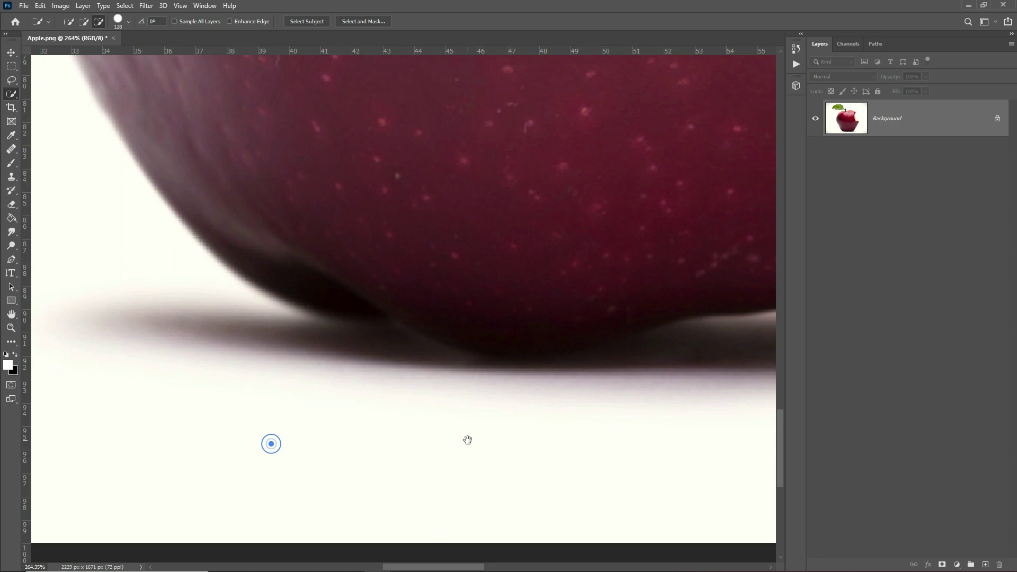
mouse_move(514, 460)
mouse_down()
mouse_move(268, 397)
mouse_move(485, 447)
mouse_up()
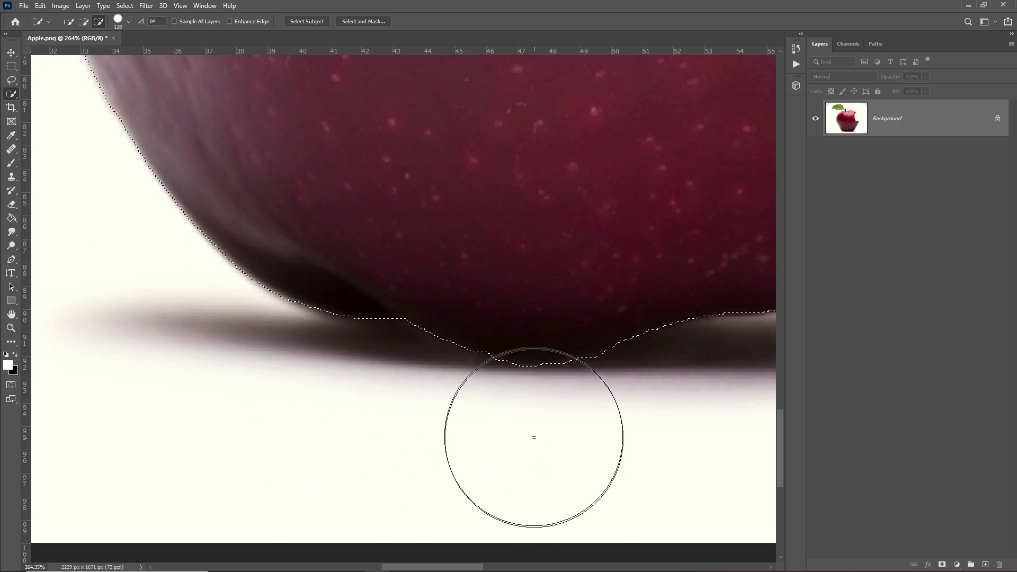
scroll(540, 429, down, 5)
scroll(545, 420, down, 3)
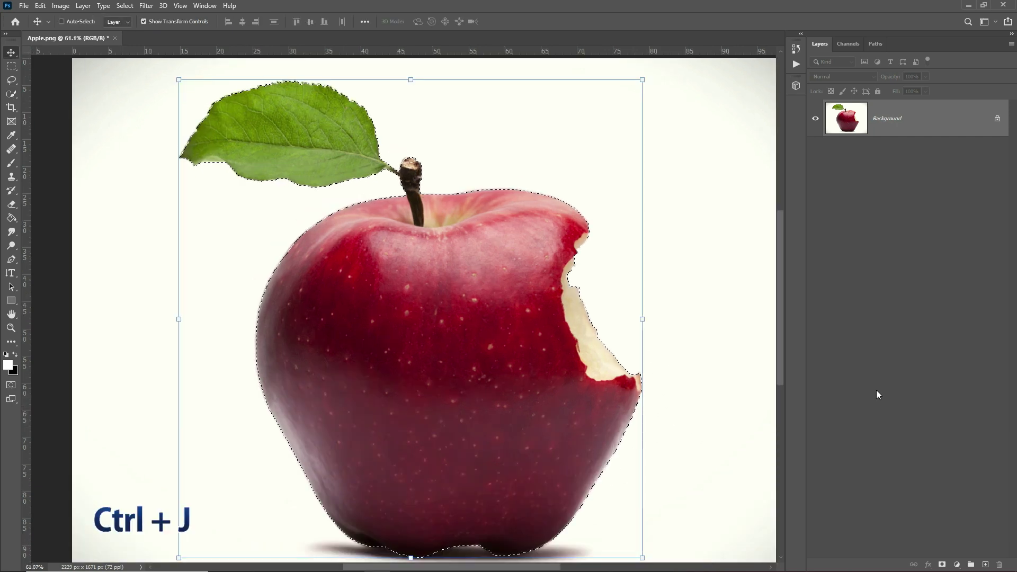
Step: Copy the selected apple to a new Layer 1 and hide the Background to show transparency
key(ctrl+j)
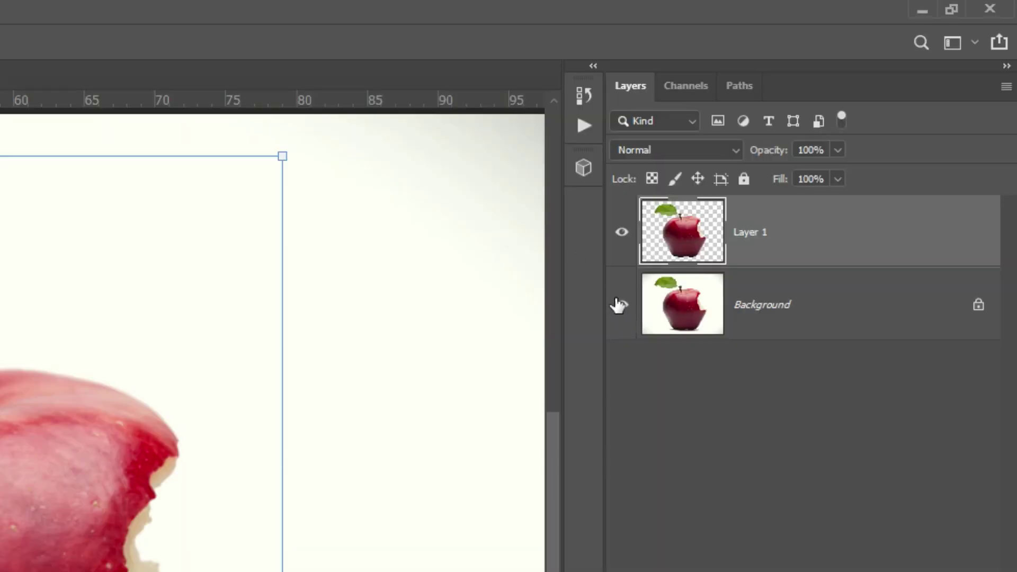
click(815, 155)
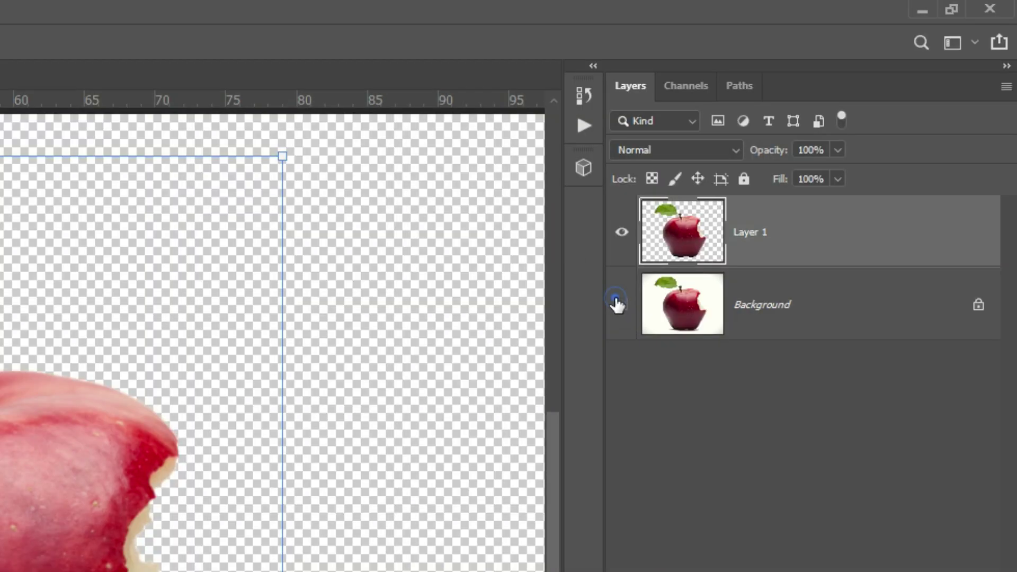
scroll(513, 482, up, 6)
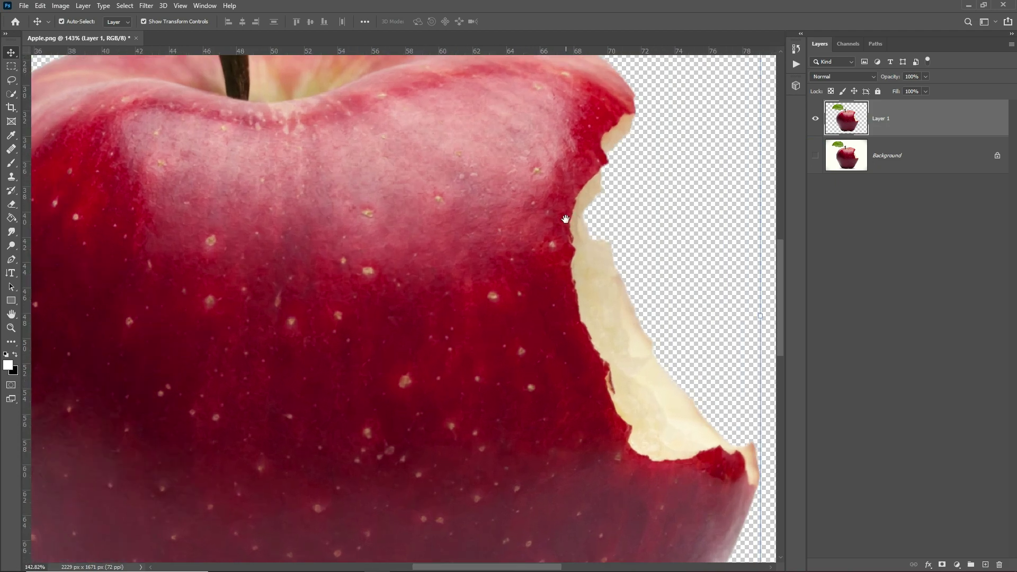
drag(566, 219, 485, 391)
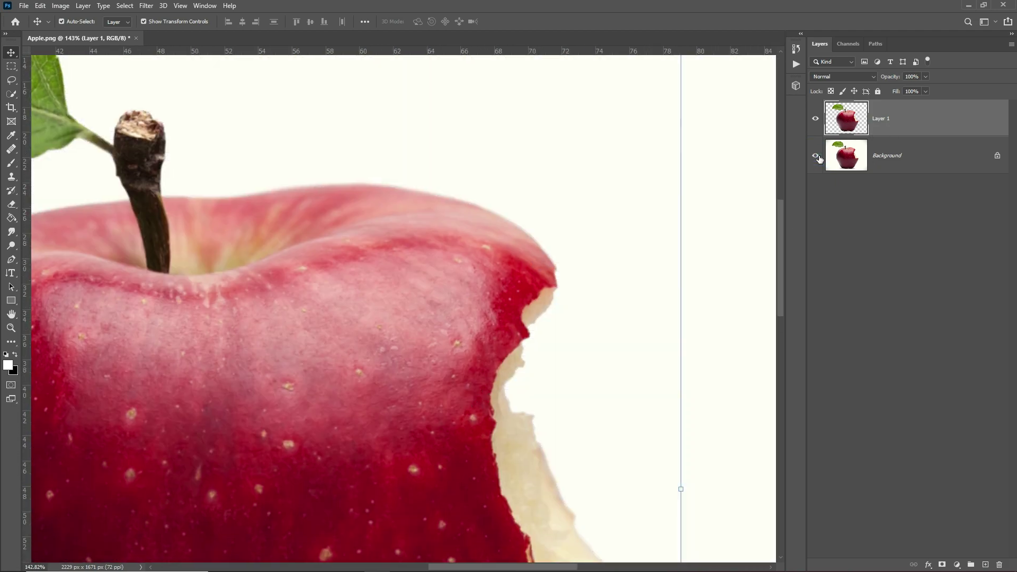
Step: Toggle the Background layer's visibility to compare the cutout against white
click(817, 156)
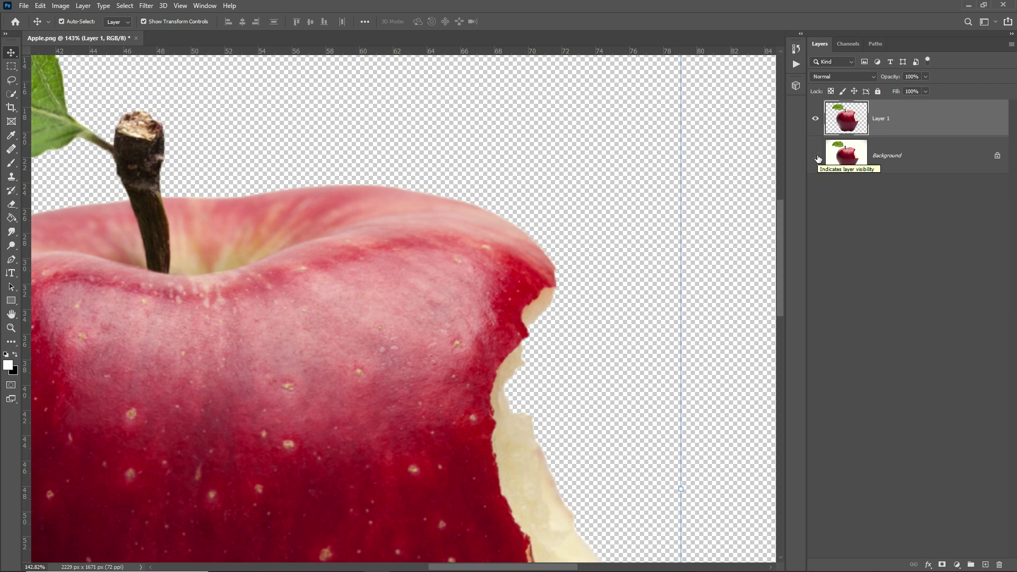
click(817, 156)
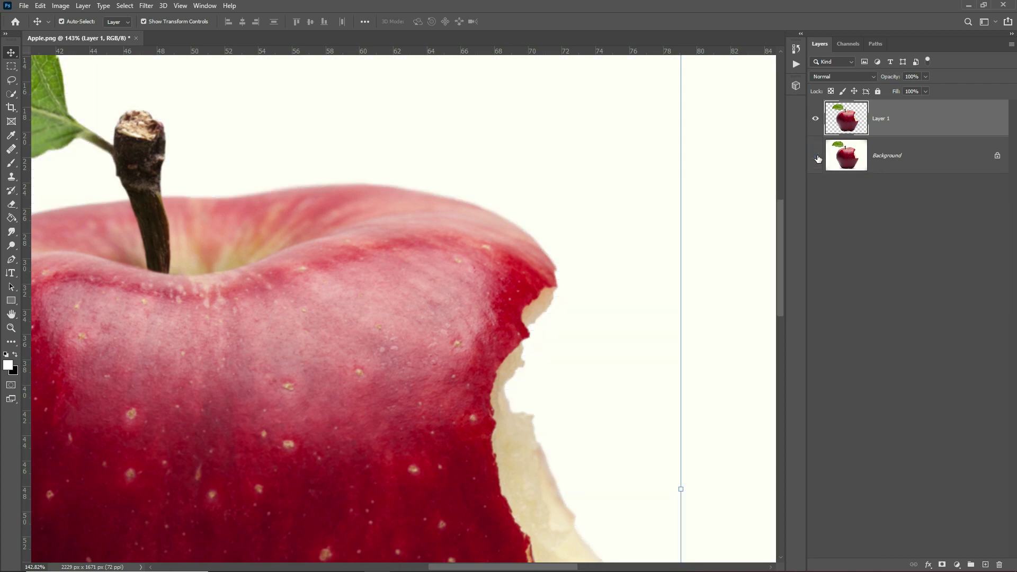
click(816, 157)
scroll(360, 254, down, 5)
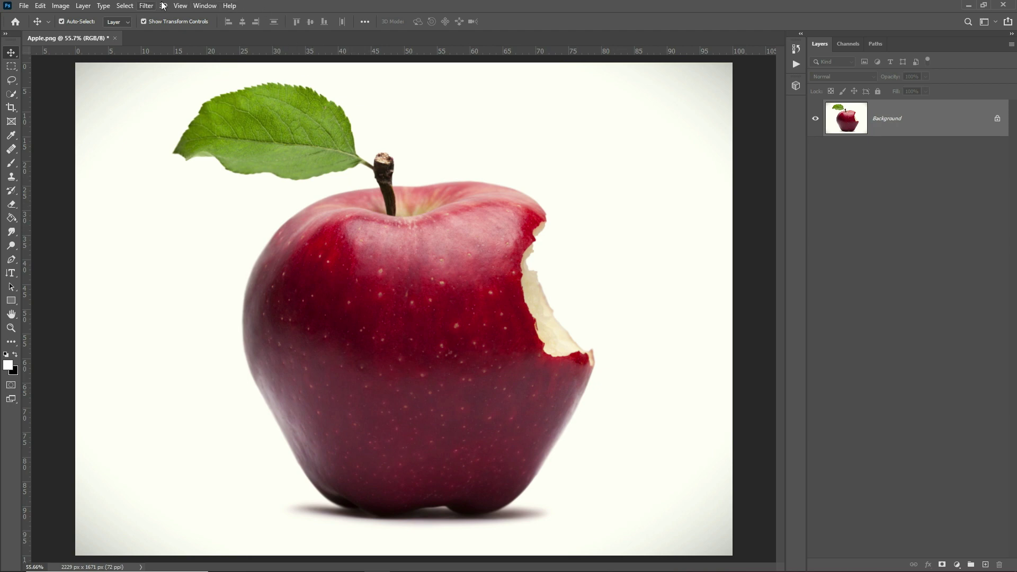
Step: Open the Select and Mask workspace from the Select menu
click(125, 6)
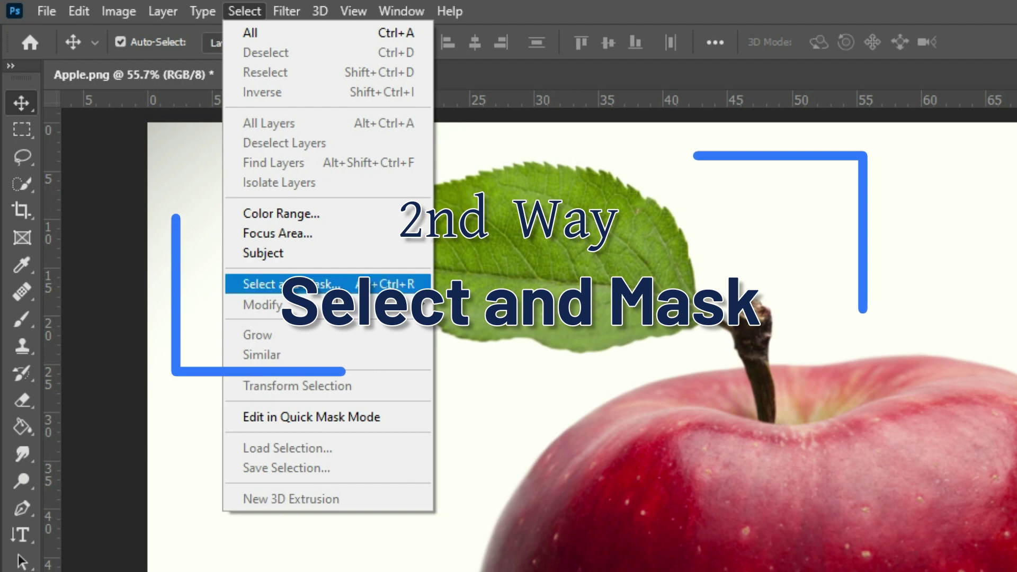
click(304, 287)
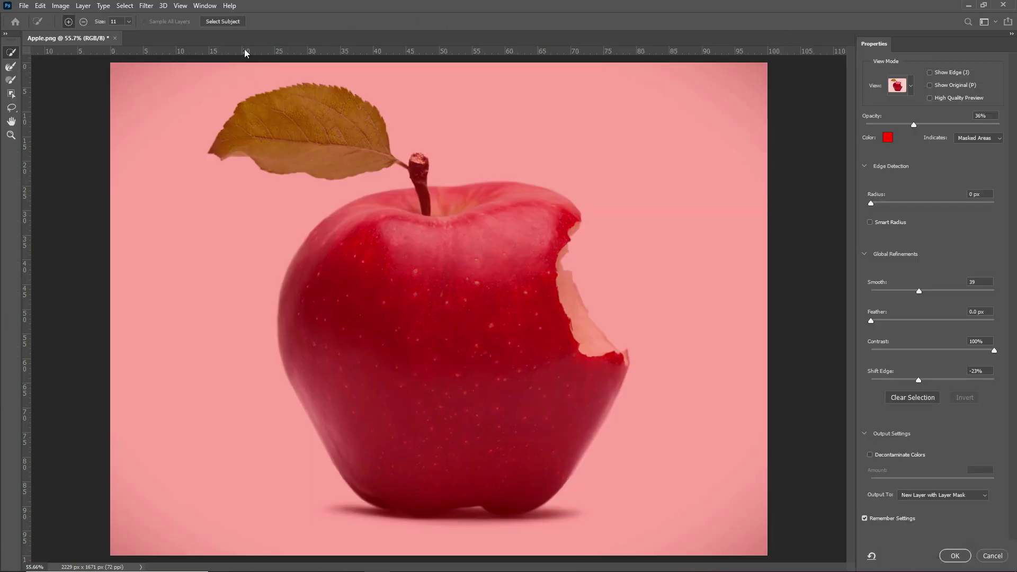
Step: Keep Overlay view mode and raise the red overlay opacity to 44%
click(914, 88)
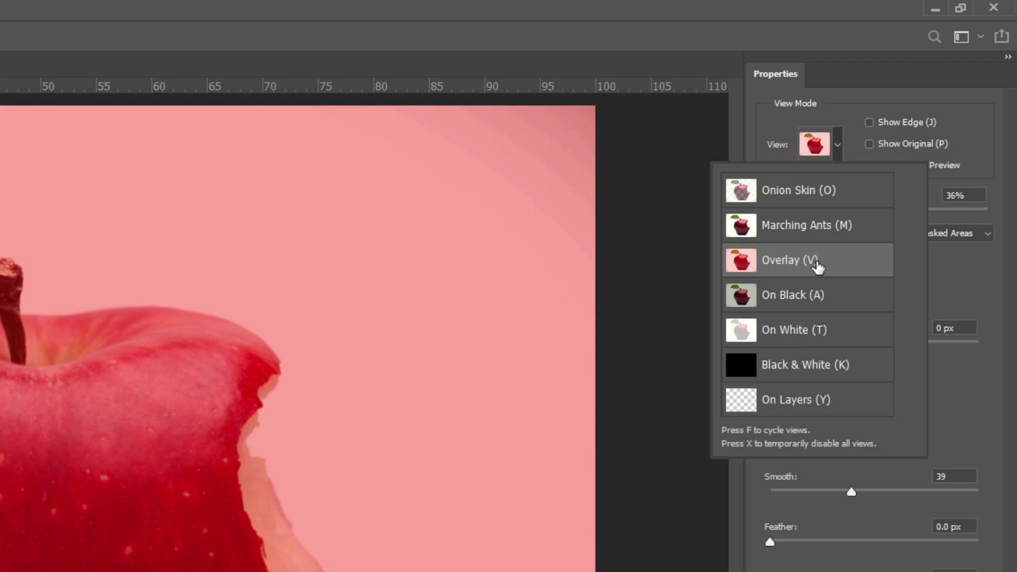
click(837, 142)
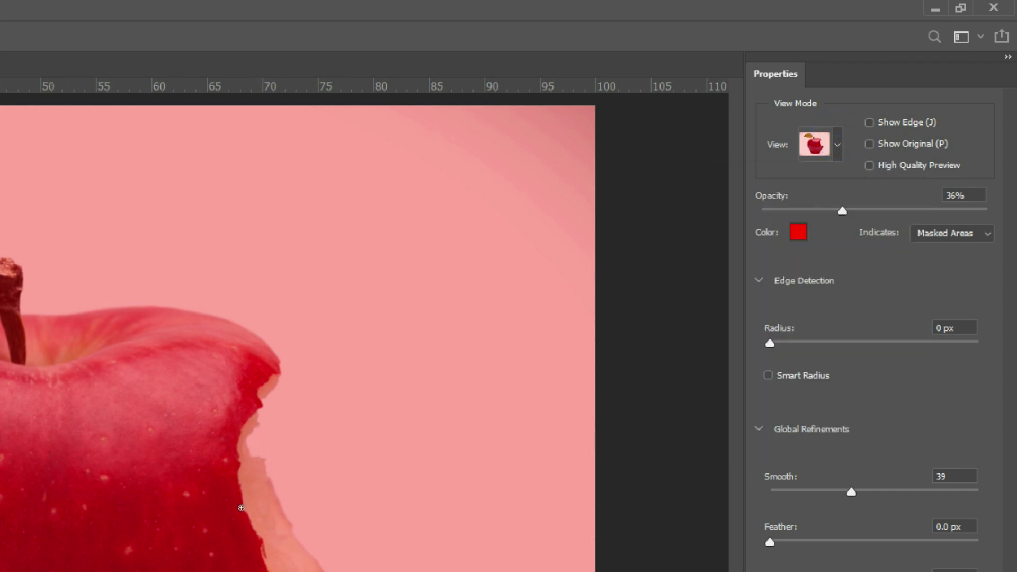
mouse_move(842, 212)
mouse_down()
mouse_move(961, 214)
mouse_move(830, 211)
mouse_move(860, 211)
mouse_up()
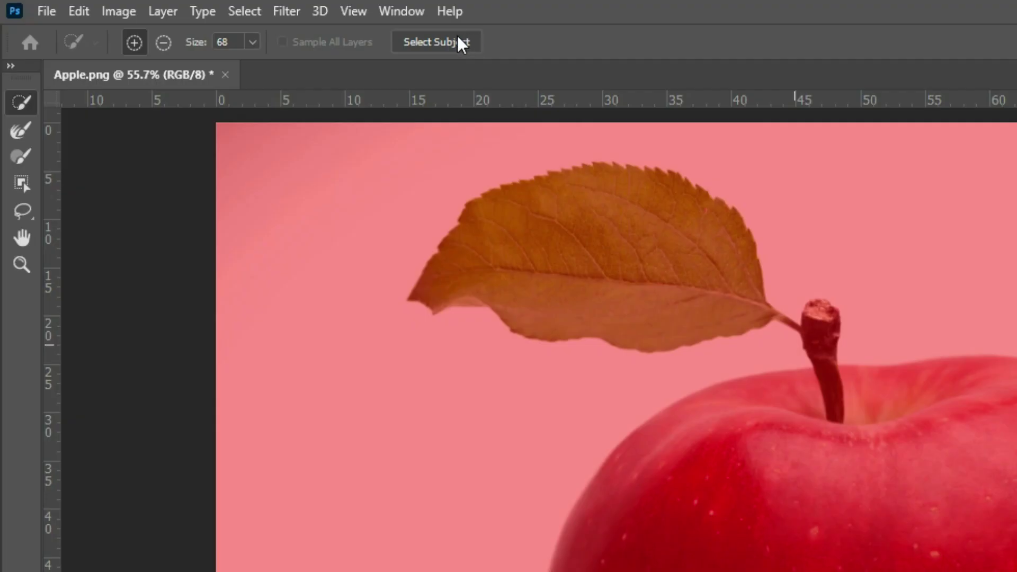
Step: Run Select Subject to include the leaf, then set the overlay opacity to 34%
click(228, 21)
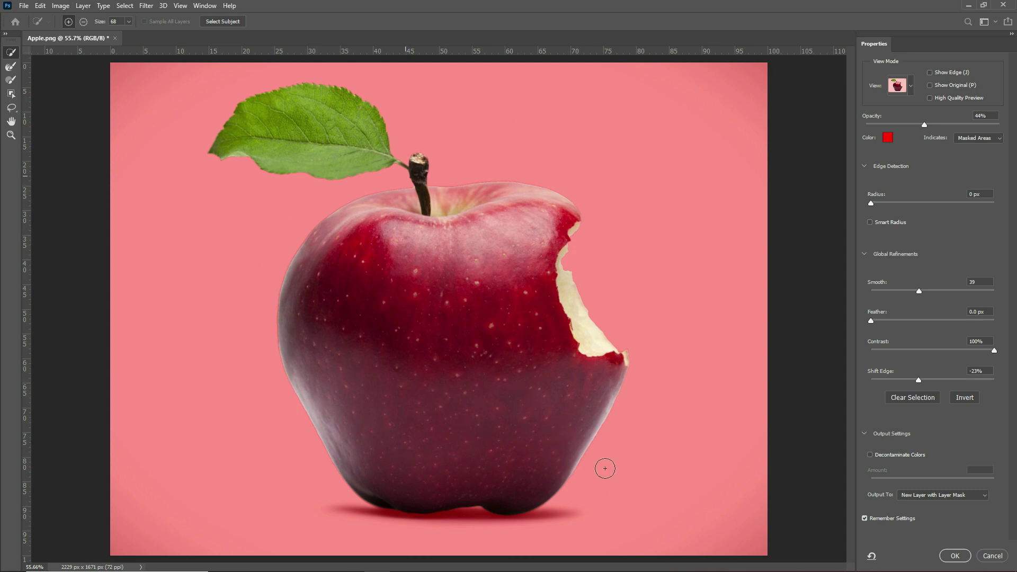
scroll(597, 215, up, 5)
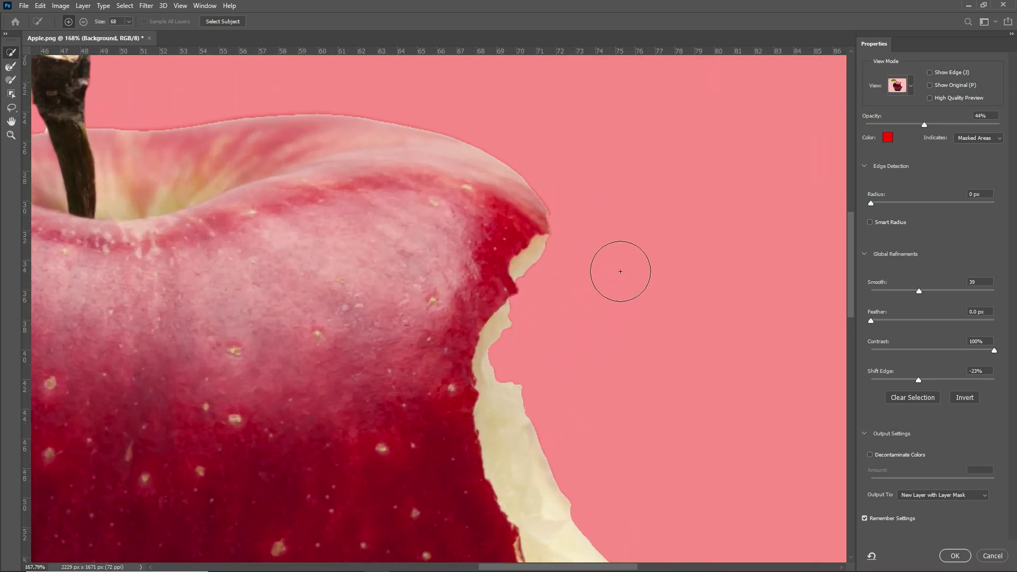
drag(928, 125, 1016, 135)
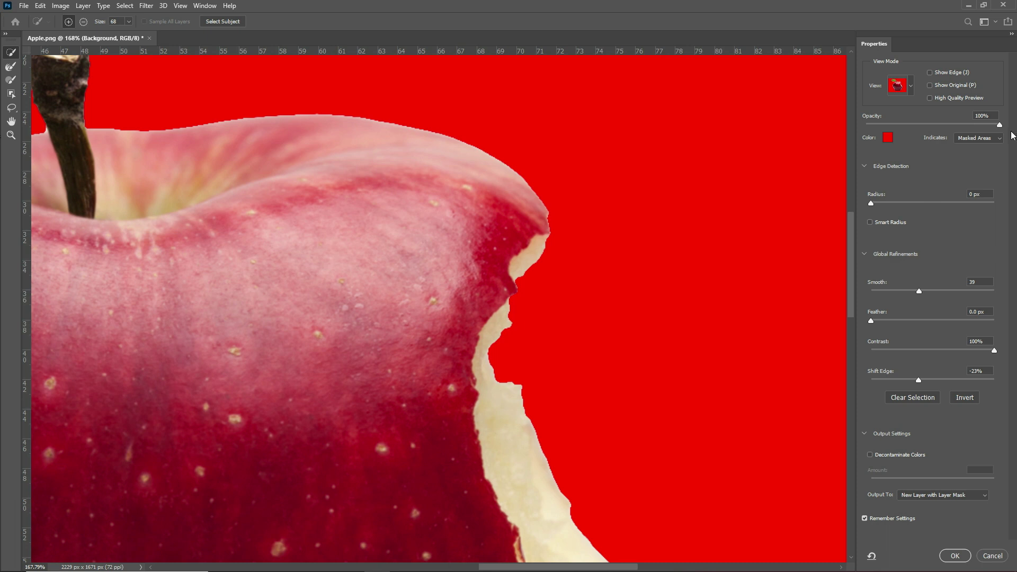
drag(927, 134, 911, 131)
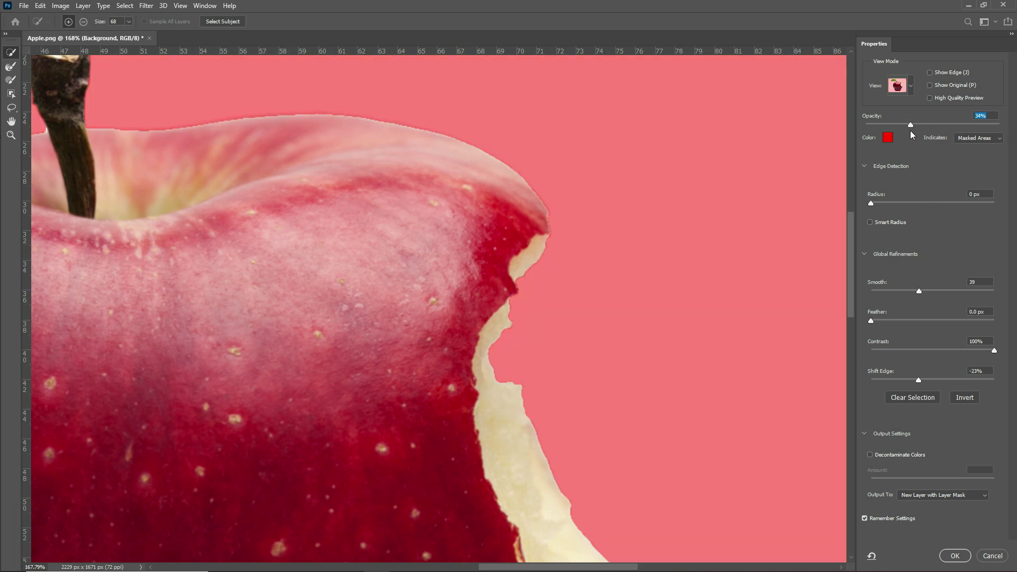
click(908, 125)
Step: Set Output To New Layer with Layer Mask in the output settings
key(alt)
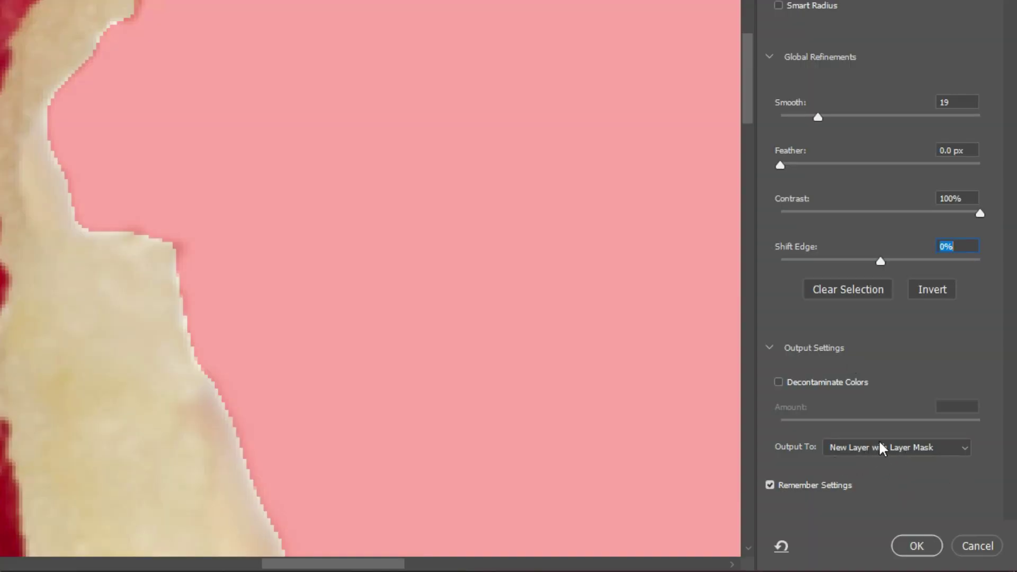
click(769, 349)
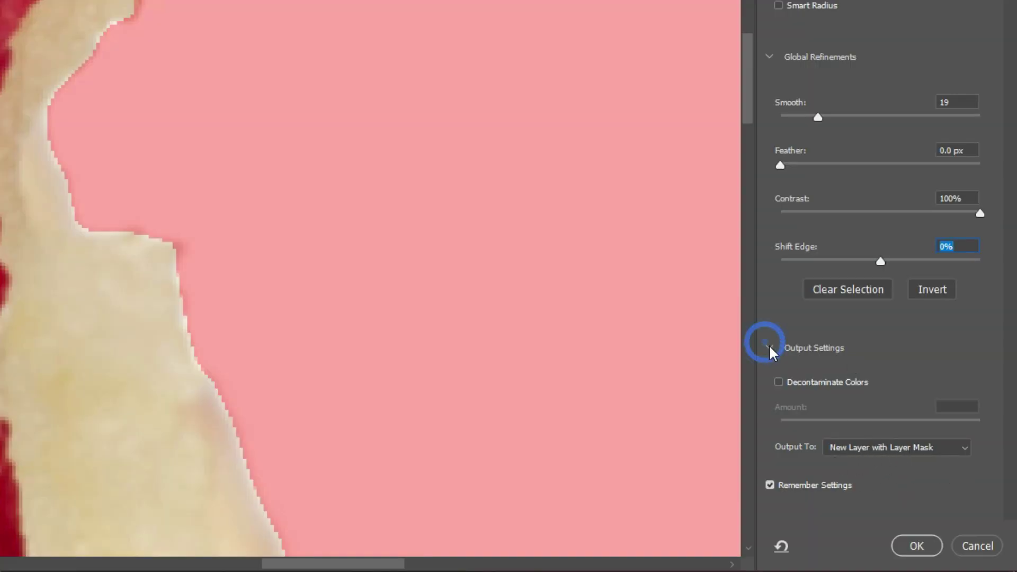
click(770, 348)
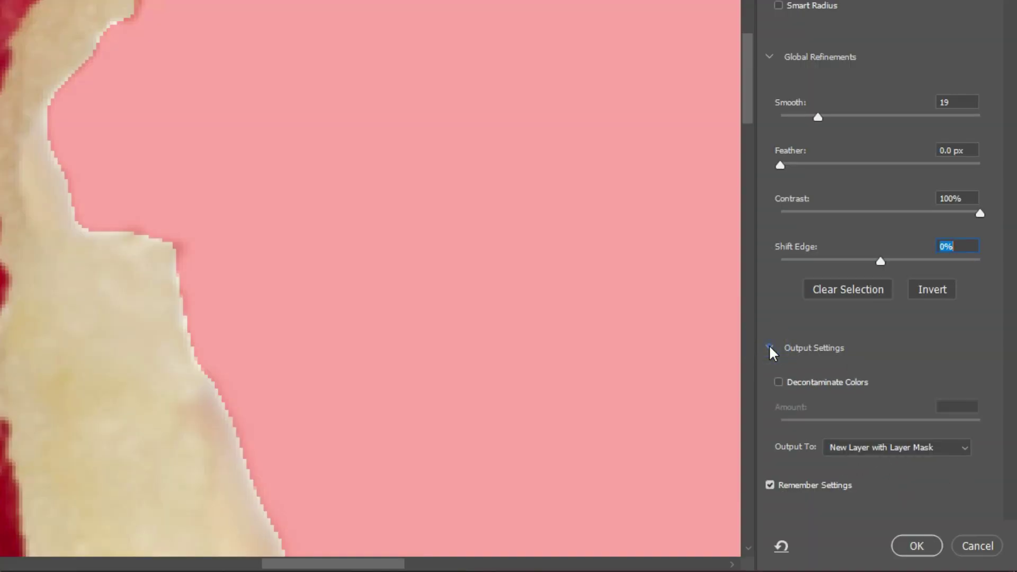
click(916, 447)
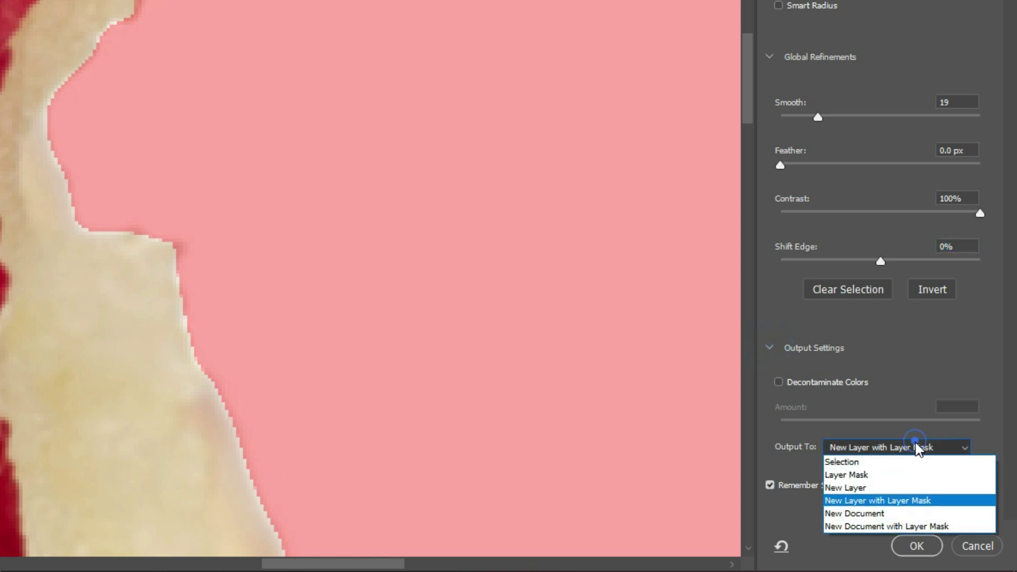
click(902, 500)
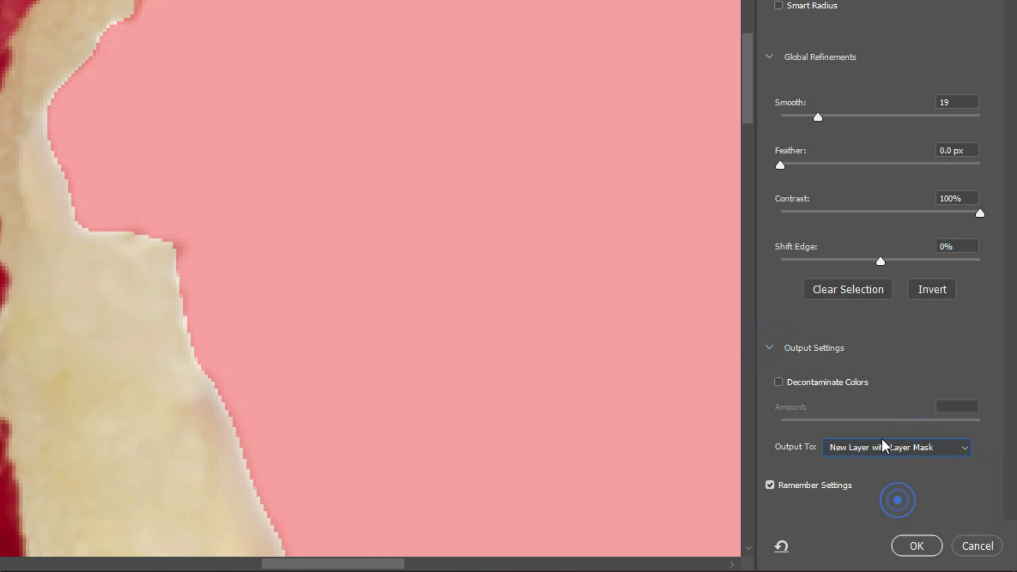
Step: Confirm with OK, zoom out, and toggle the Background on and off to check the masked apple
click(916, 546)
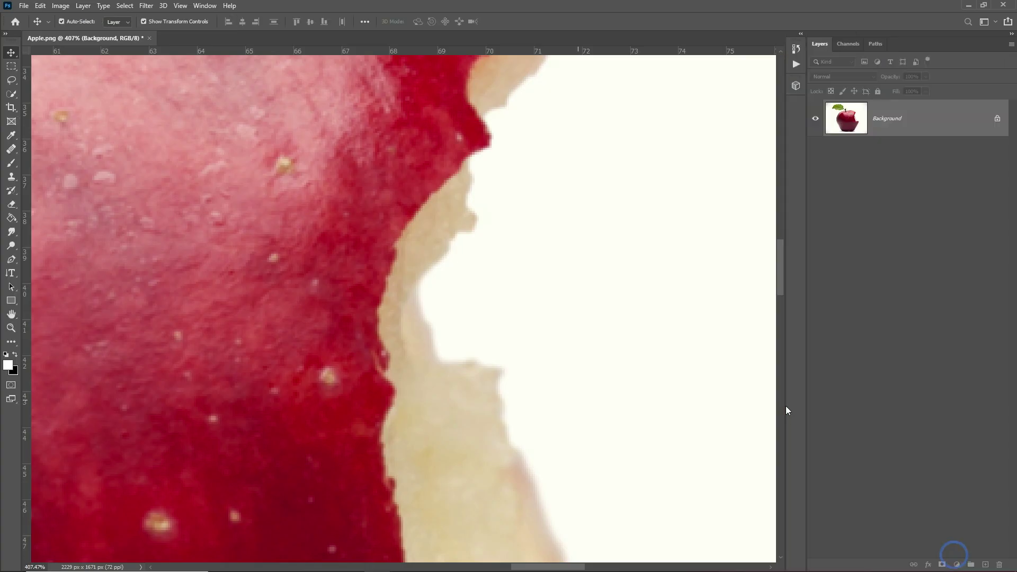
scroll(614, 371, down, 10)
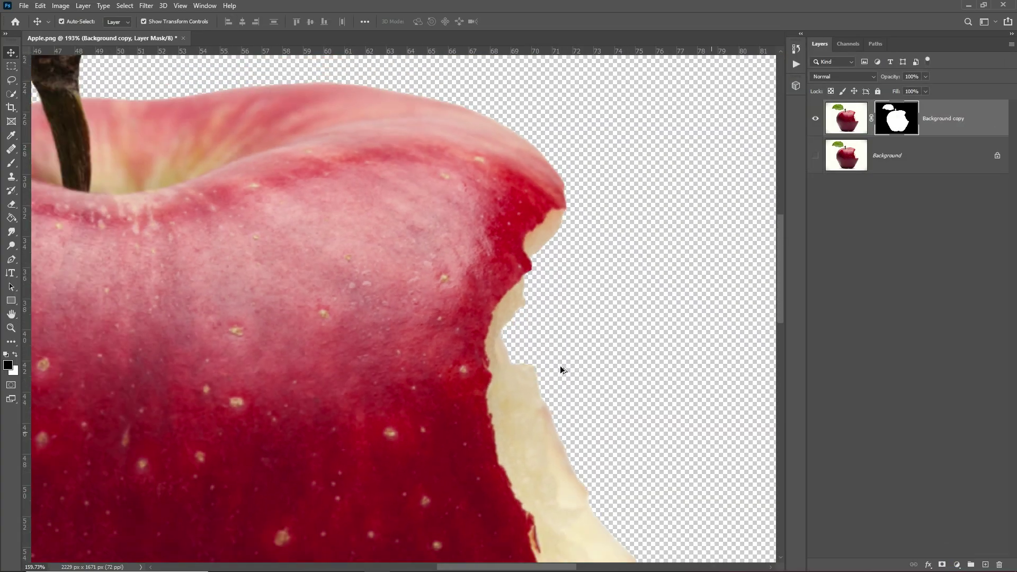
scroll(543, 367, down, 1)
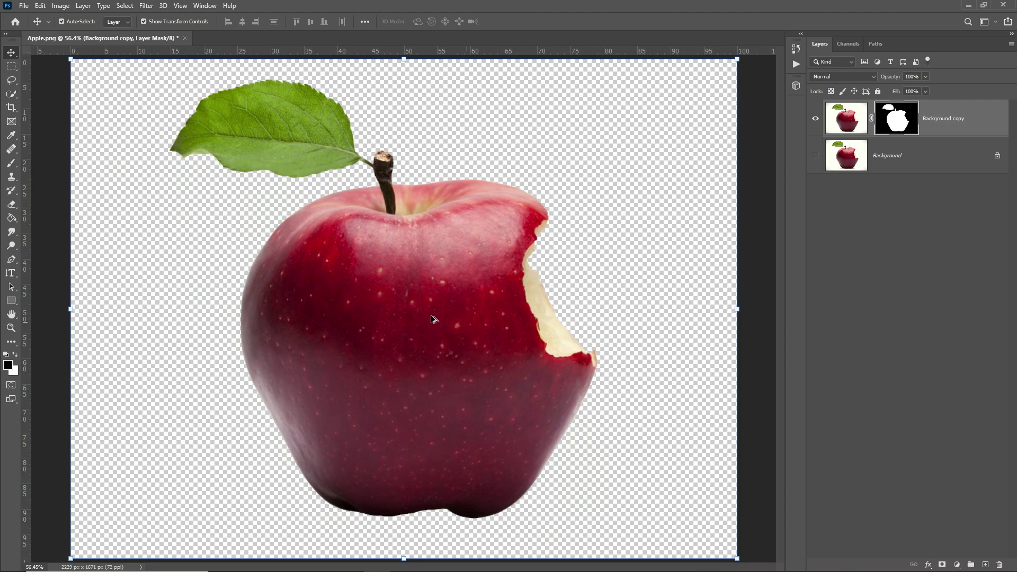
scroll(429, 316, up, 2)
scroll(506, 300, down, 1)
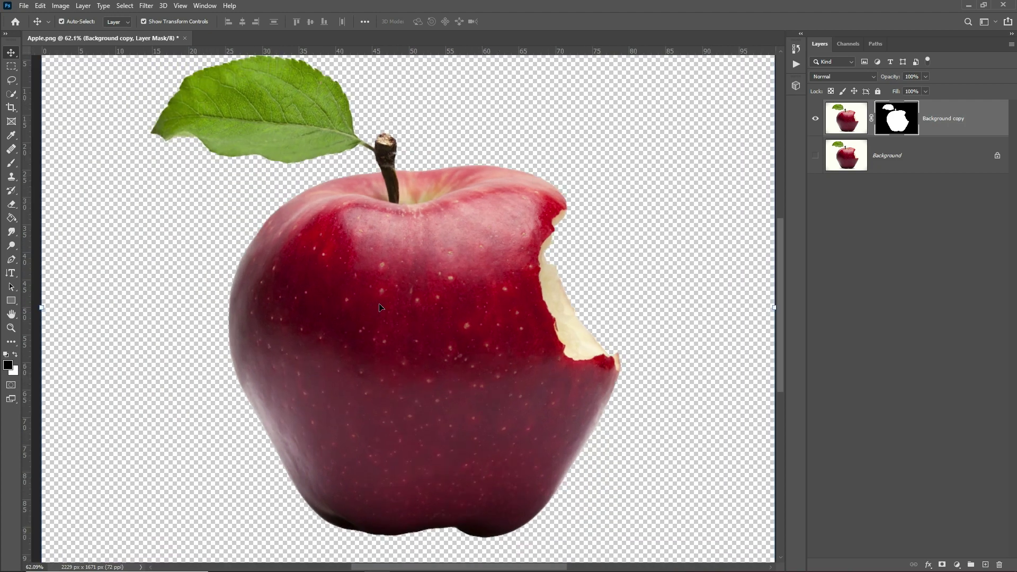
click(816, 157)
click(816, 157)
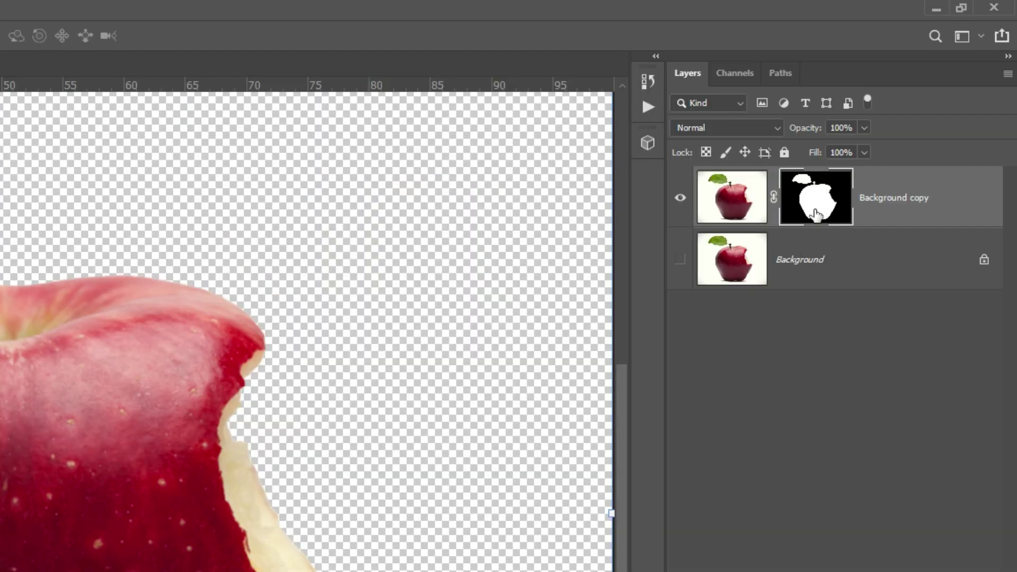
double_click(816, 212)
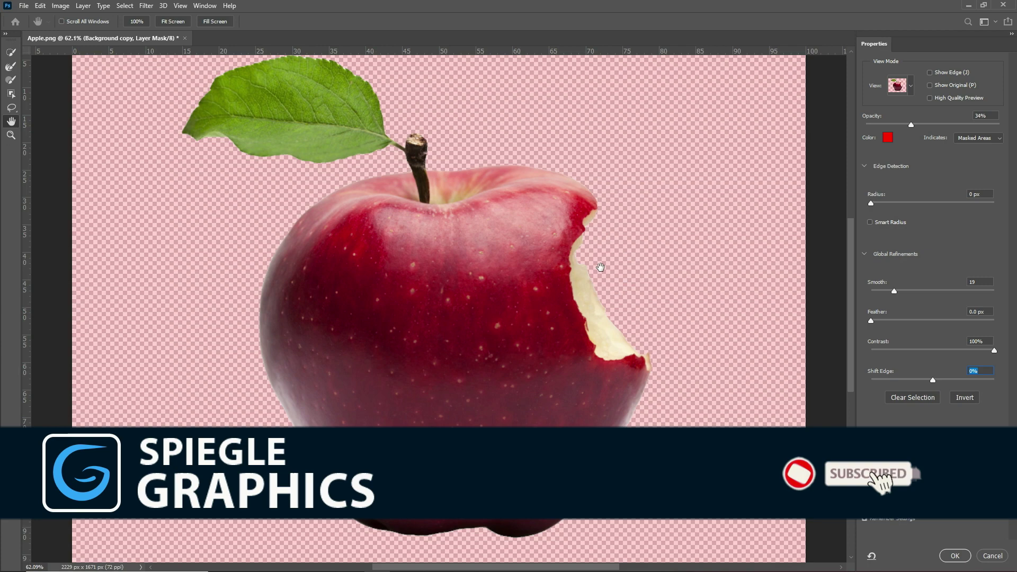
click(992, 555)
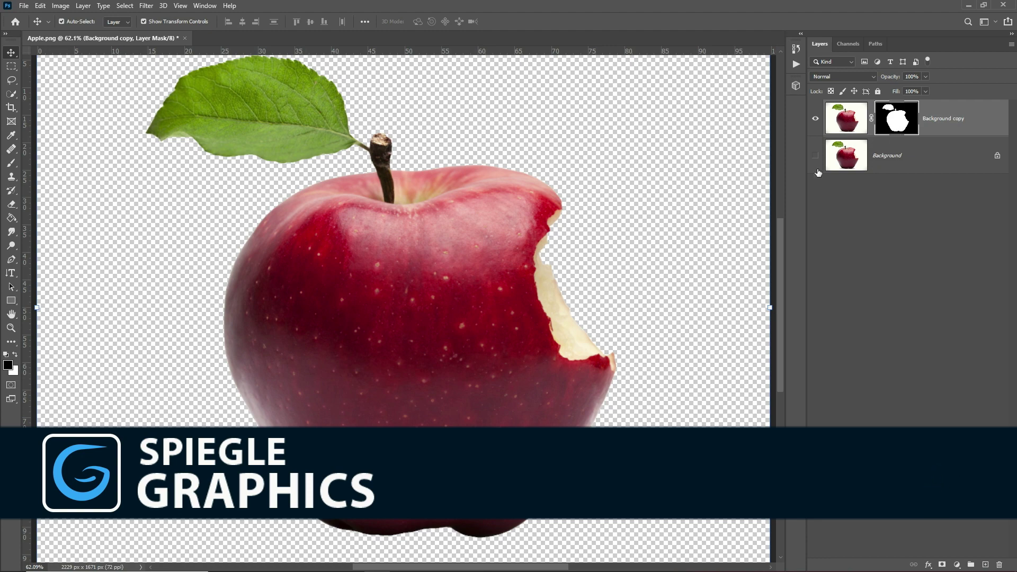
scroll(621, 301, up, 5)
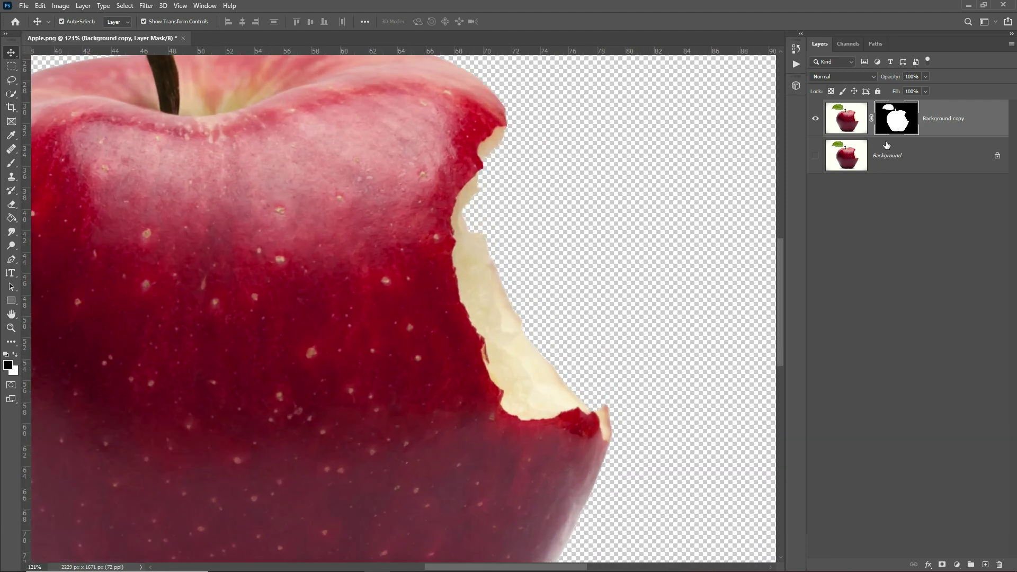